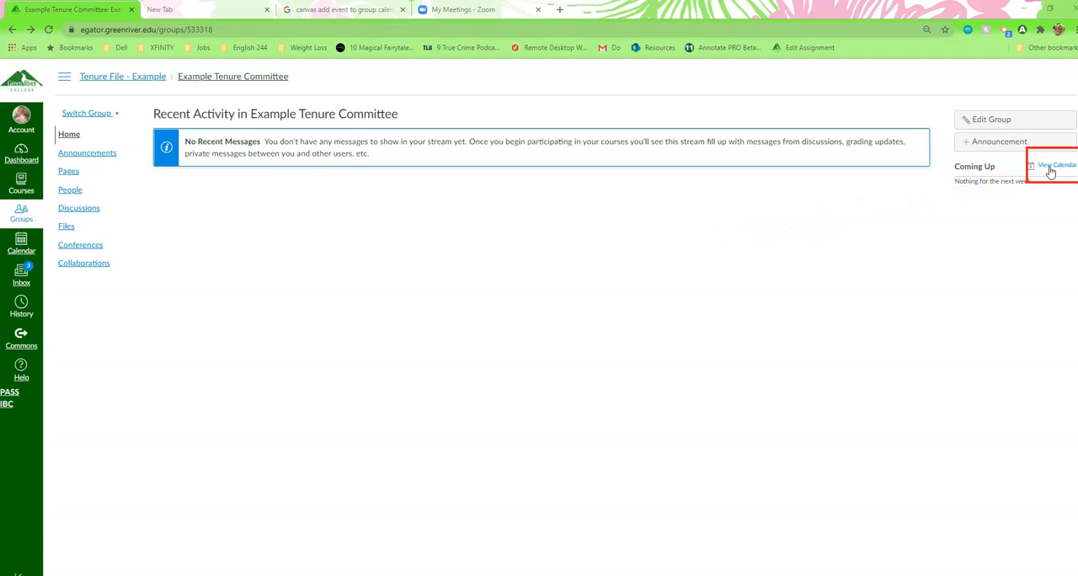
Open the group's calendar and look through its week and agenda views, ending on the month view.
{"action": "left_click", "coordinate": [1049, 168]}
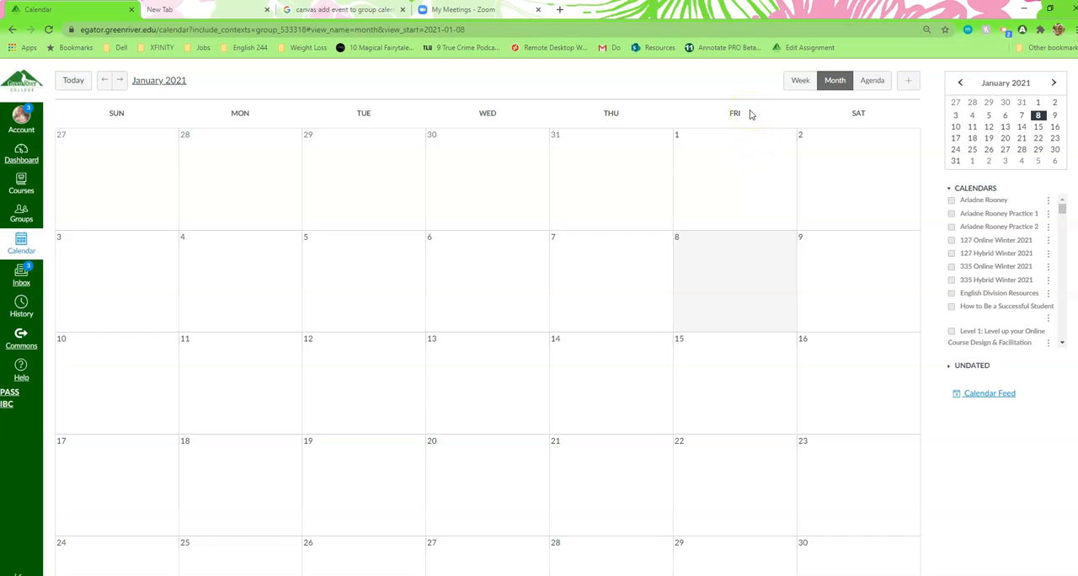
{"action": "left_click", "coordinate": [798, 82]}
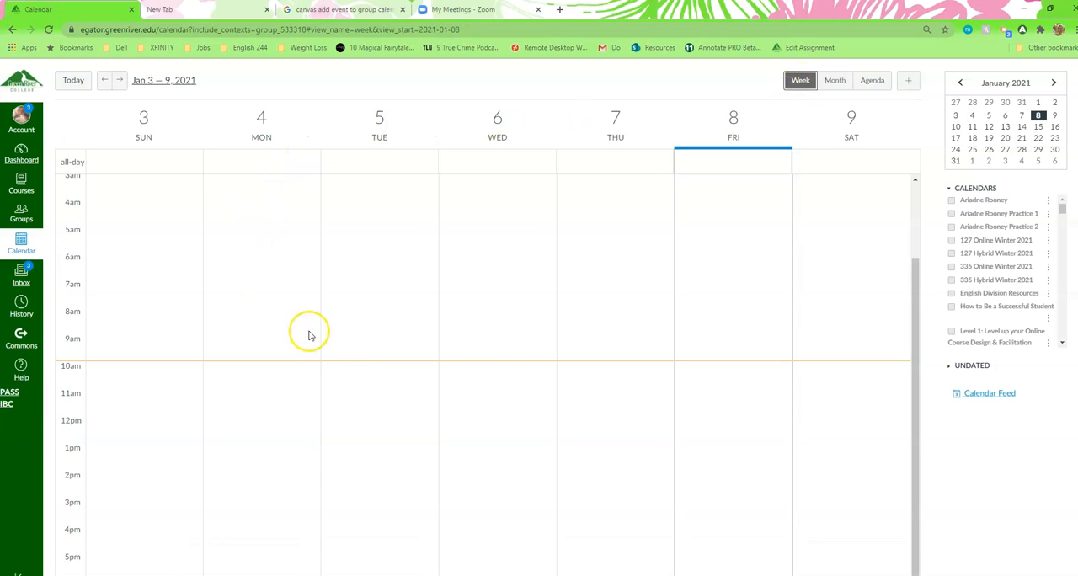
{"action": "left_click", "coordinate": [833, 80]}
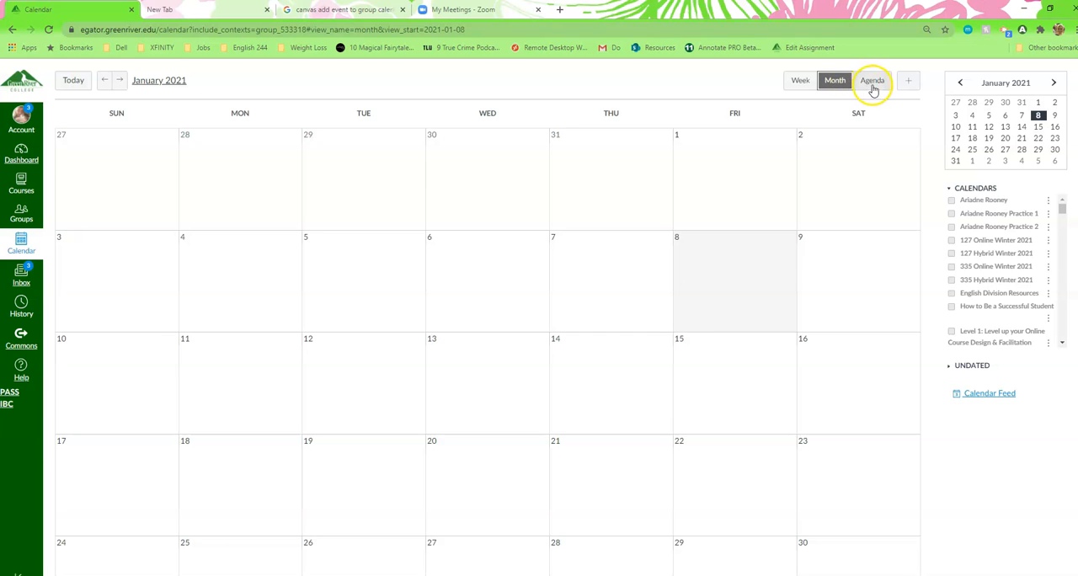
{"action": "left_click", "coordinate": [871, 84]}
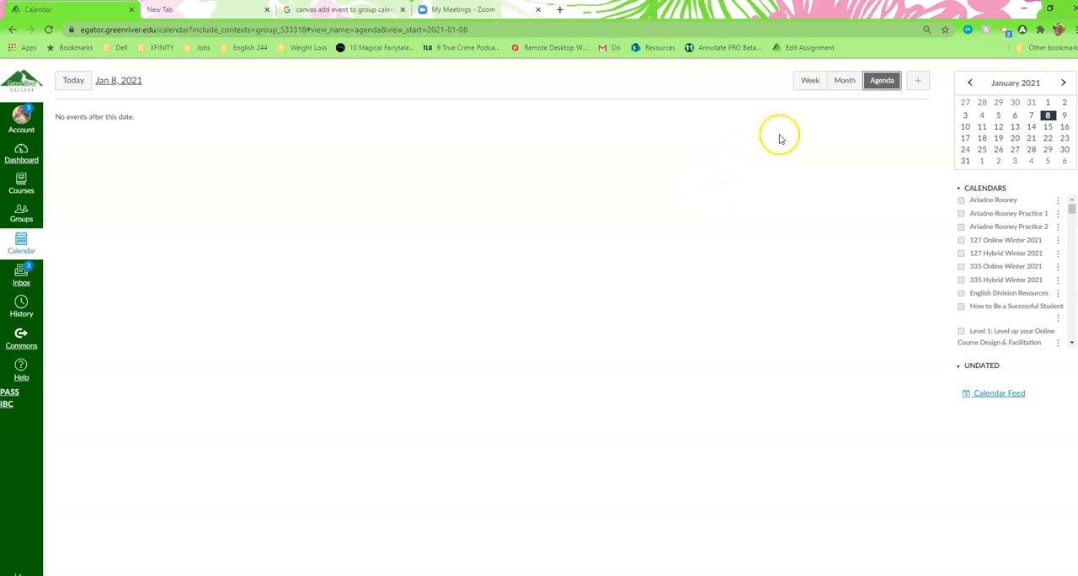
{"action": "left_click", "coordinate": [840, 85]}
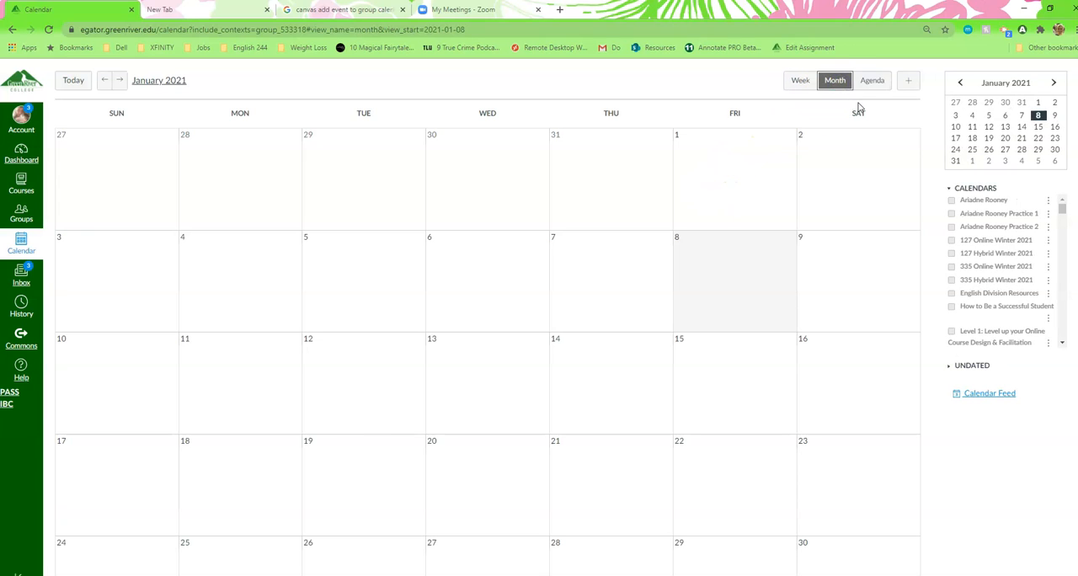
Start a new calendar event and check the calendar choice, keeping Example Tenure Committee.
{"action": "left_click", "coordinate": [909, 81]}
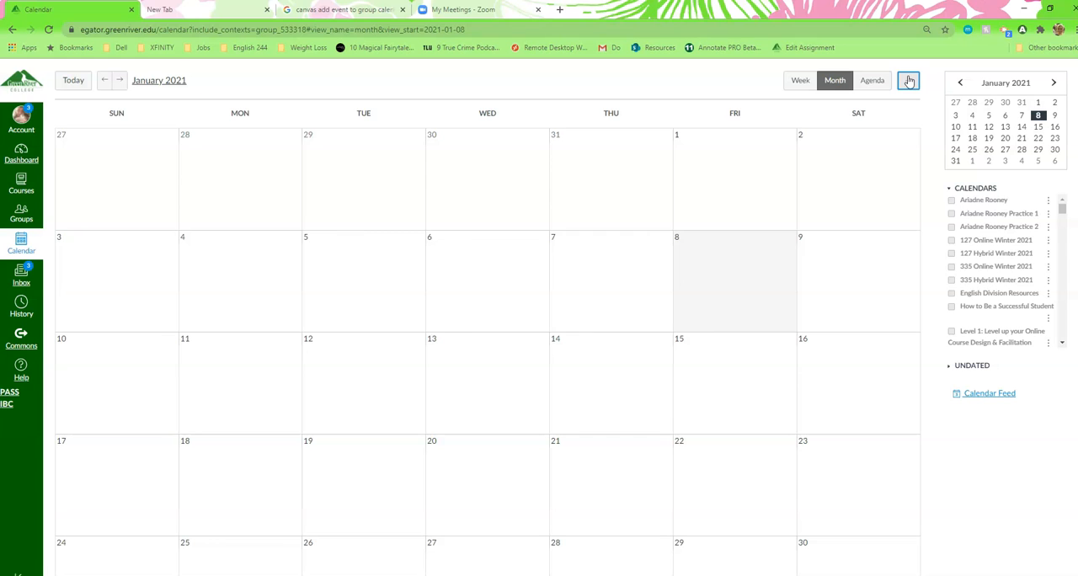
{"action": "left_click", "coordinate": [909, 81]}
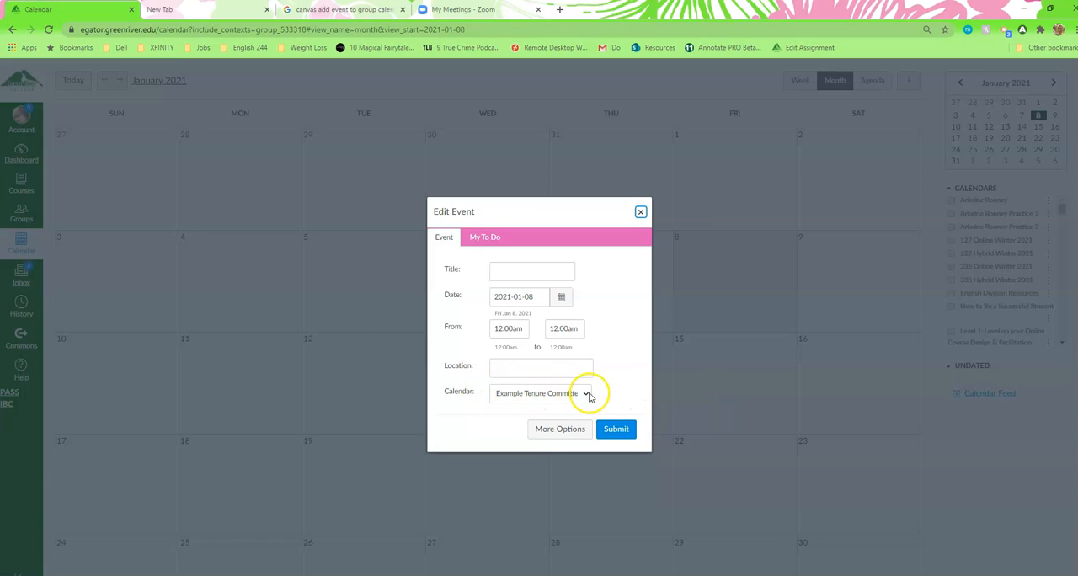
{"action": "left_click", "coordinate": [588, 394]}
{"action": "left_click", "coordinate": [590, 395]}
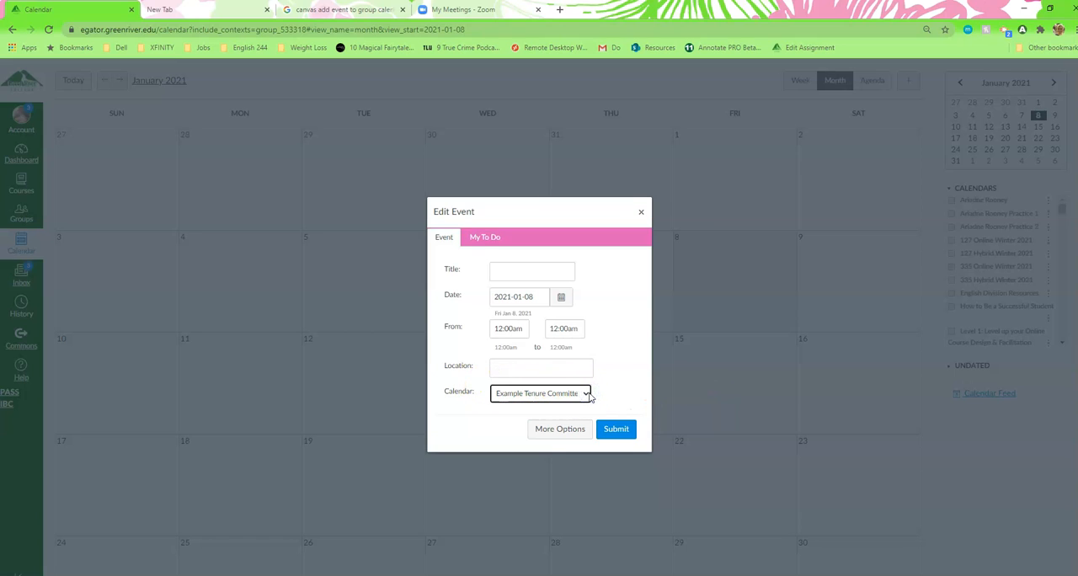
{"action": "left_click", "coordinate": [583, 394]}
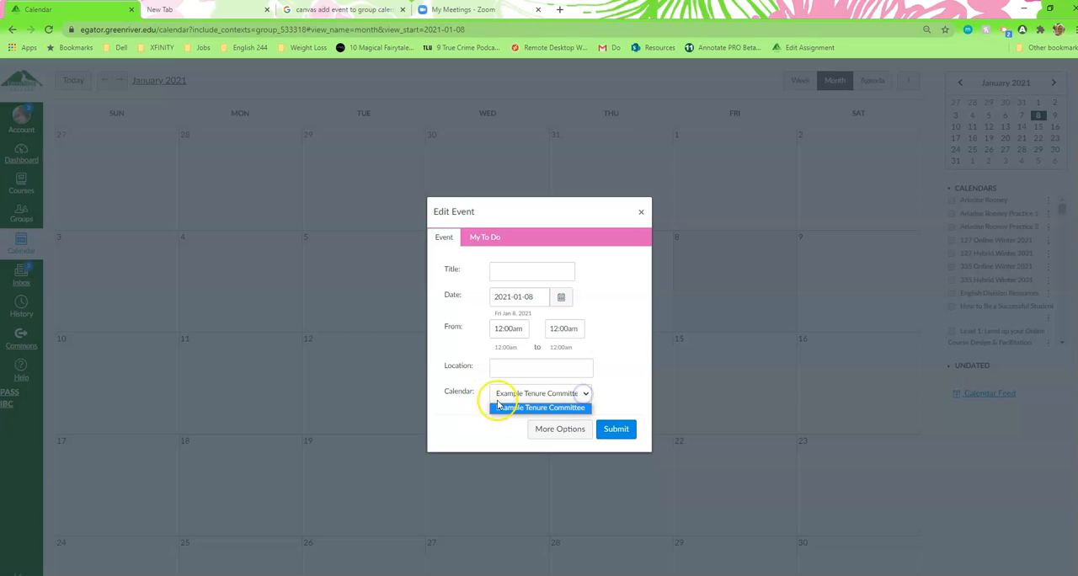
{"action": "left_click", "coordinate": [588, 395]}
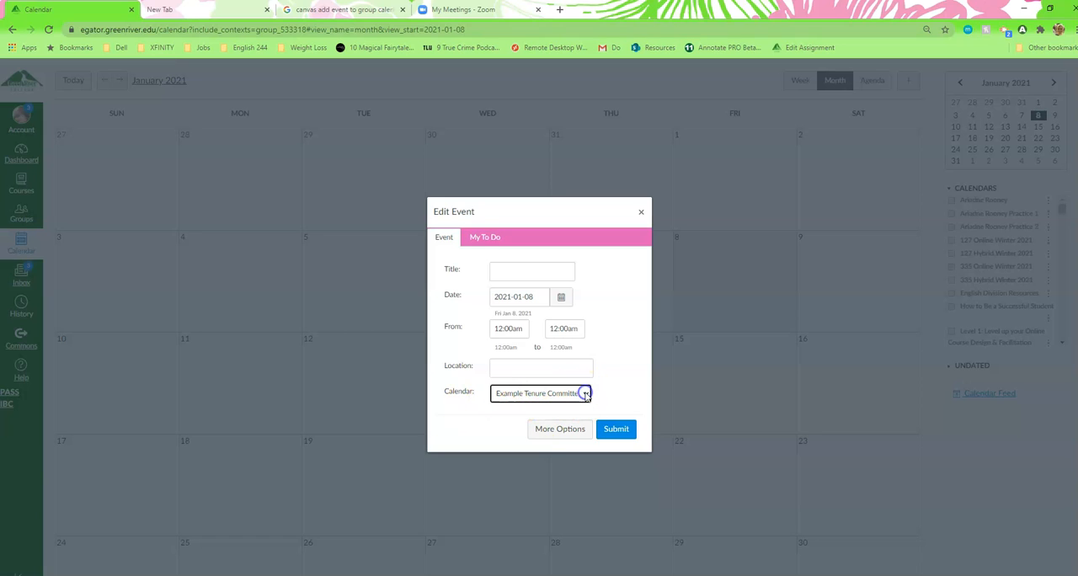
Title the event "Winter Tenure Meeting" and set its date to January 27, 2021.
{"action": "left_click", "coordinate": [506, 270]}
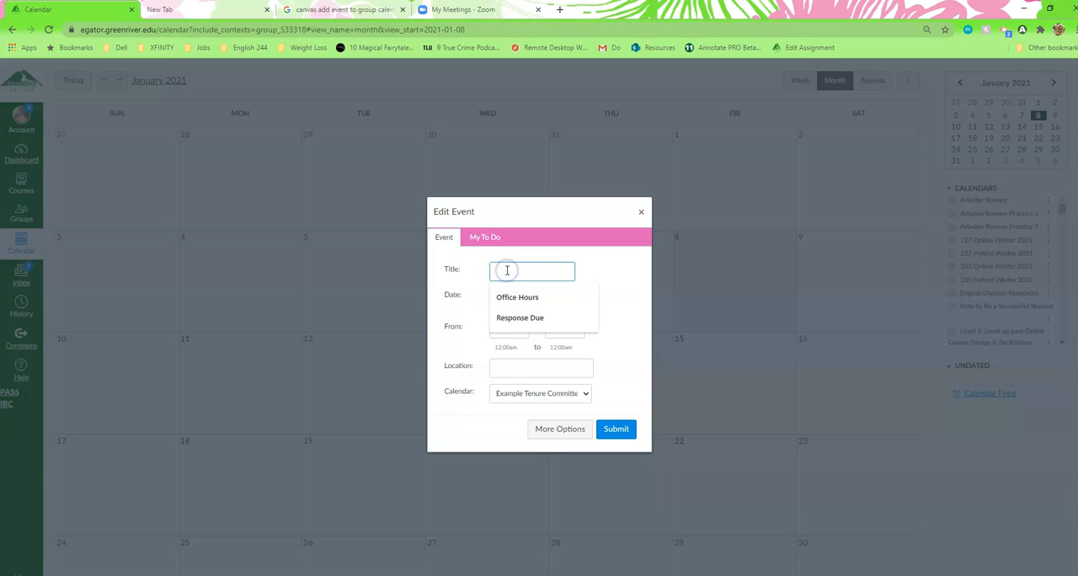
{"action": "left_click", "coordinate": [590, 269]}
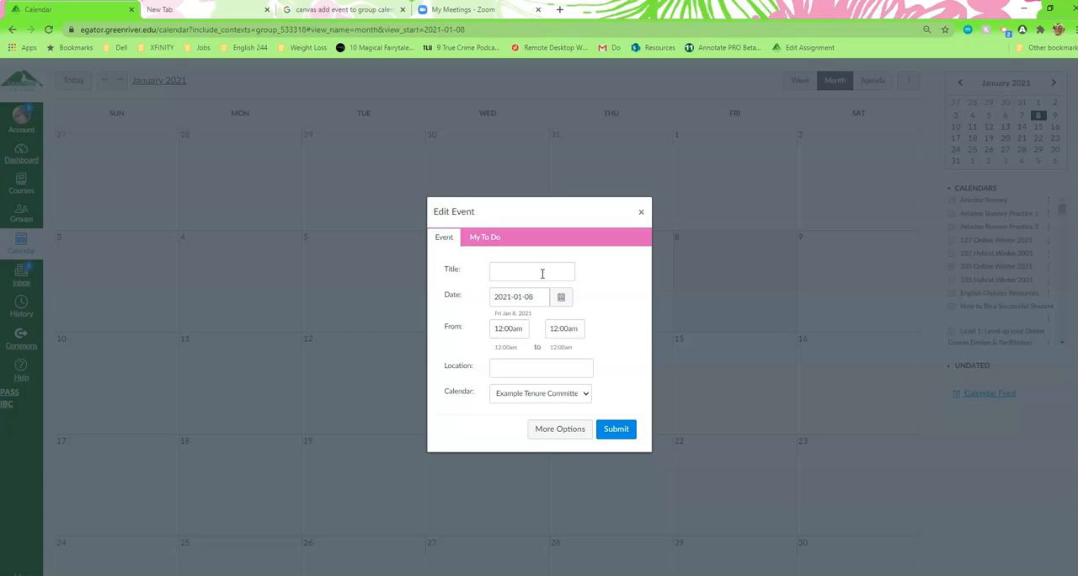
{"action": "scroll", "coordinate": [542, 273], "scroll_direction": "down", "scroll_amount": 2}
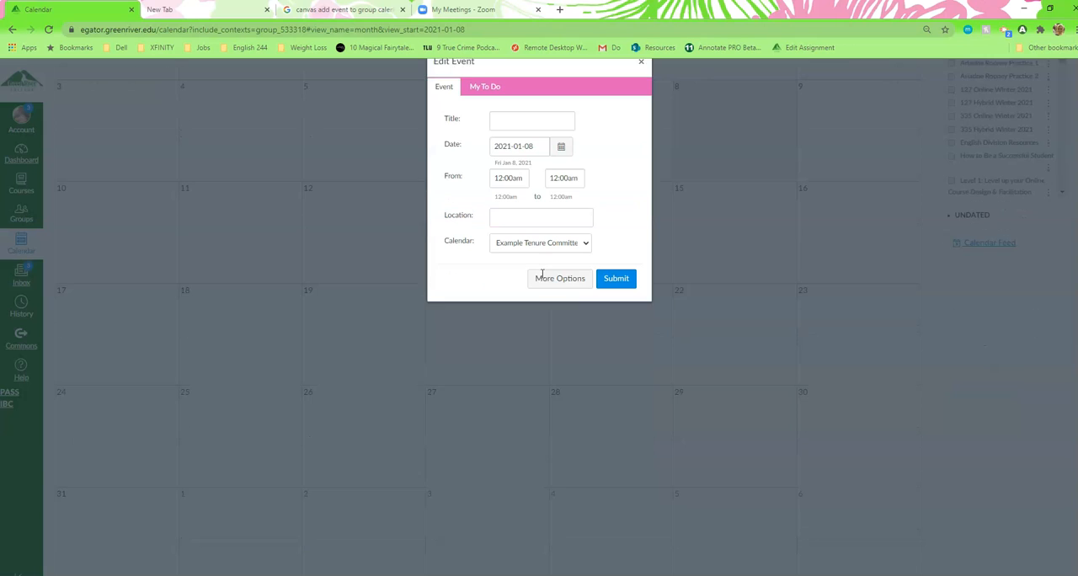
{"action": "left_click", "coordinate": [521, 107]}
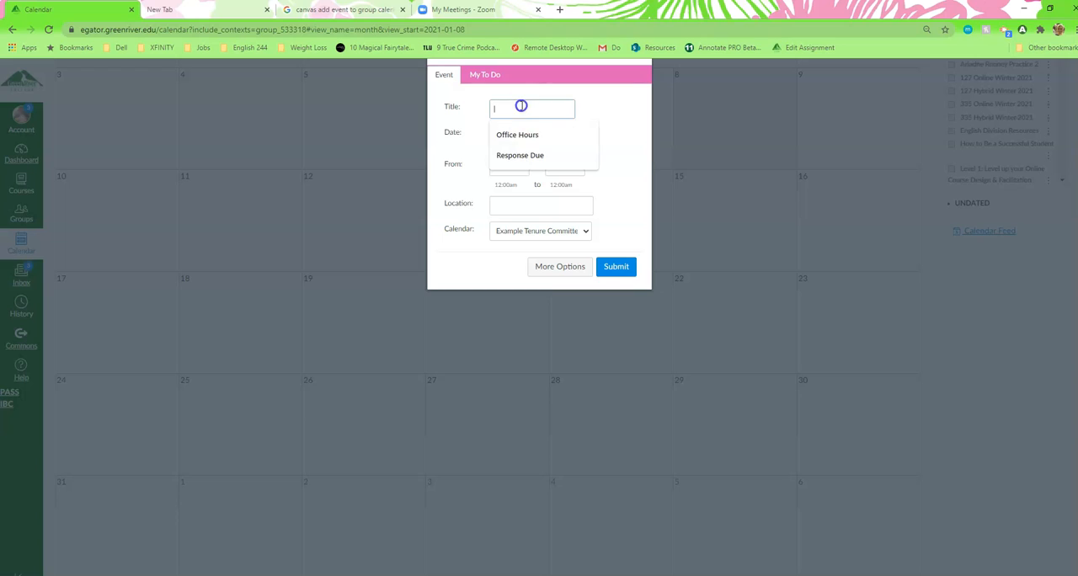
{"action": "type", "text": "Winter Tenure Meeting"}
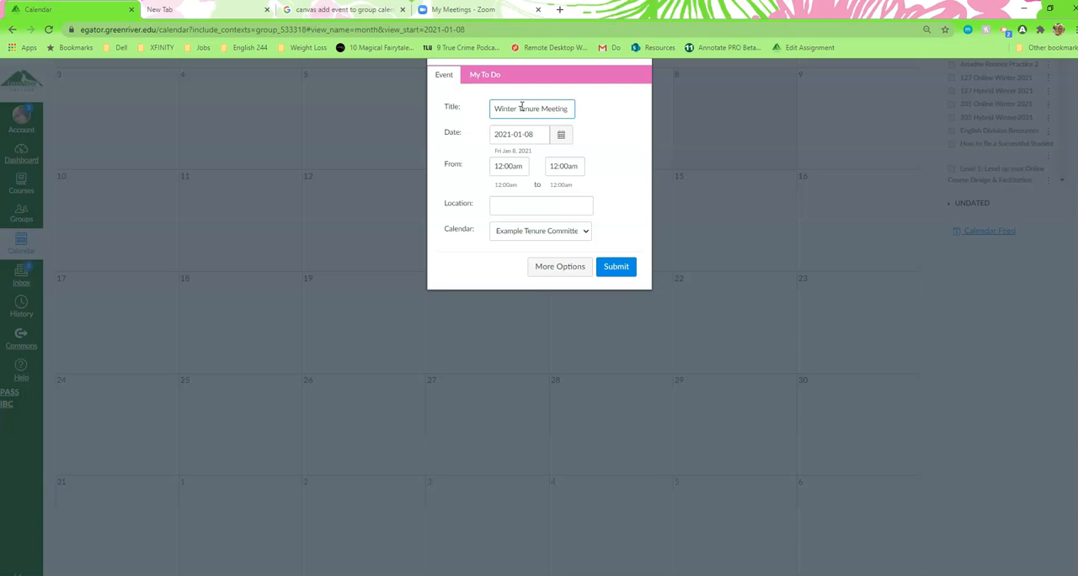
{"action": "left_click", "coordinate": [561, 134]}
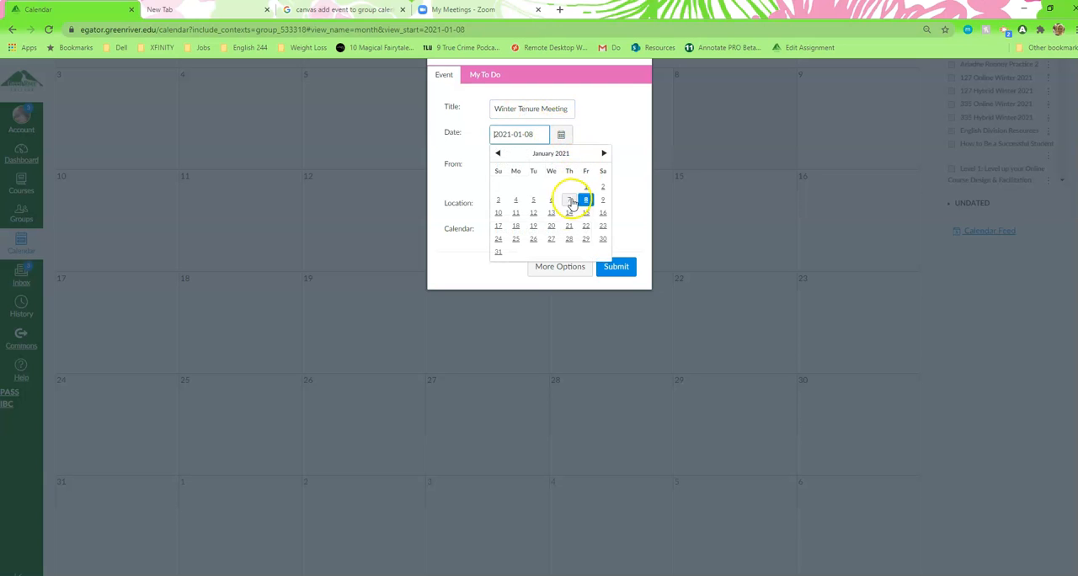
{"action": "left_click", "coordinate": [551, 238]}
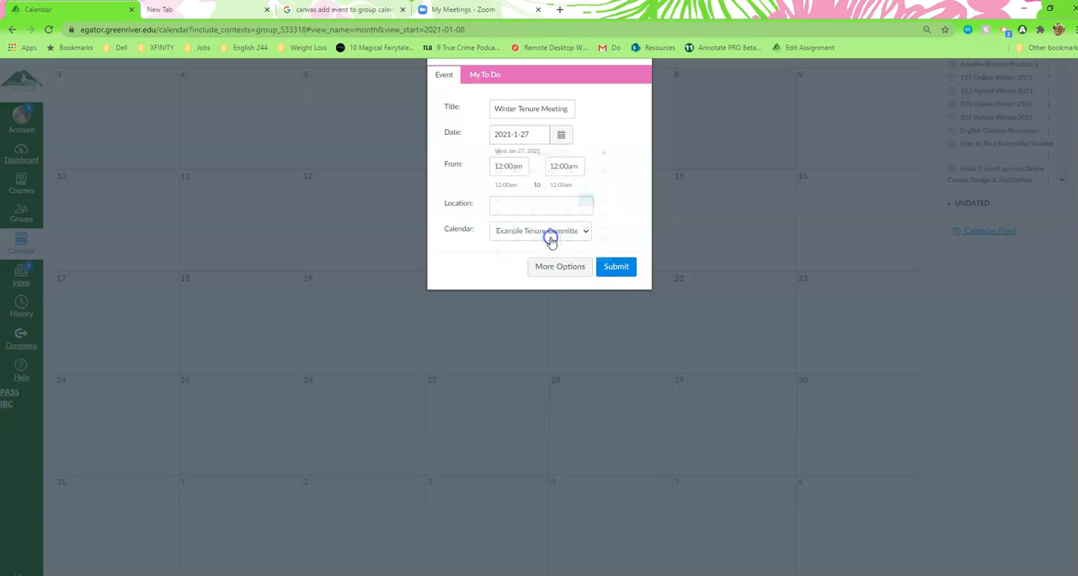
Set the event's time from 2pm to 3pm.
{"action": "left_click", "coordinate": [521, 165]}
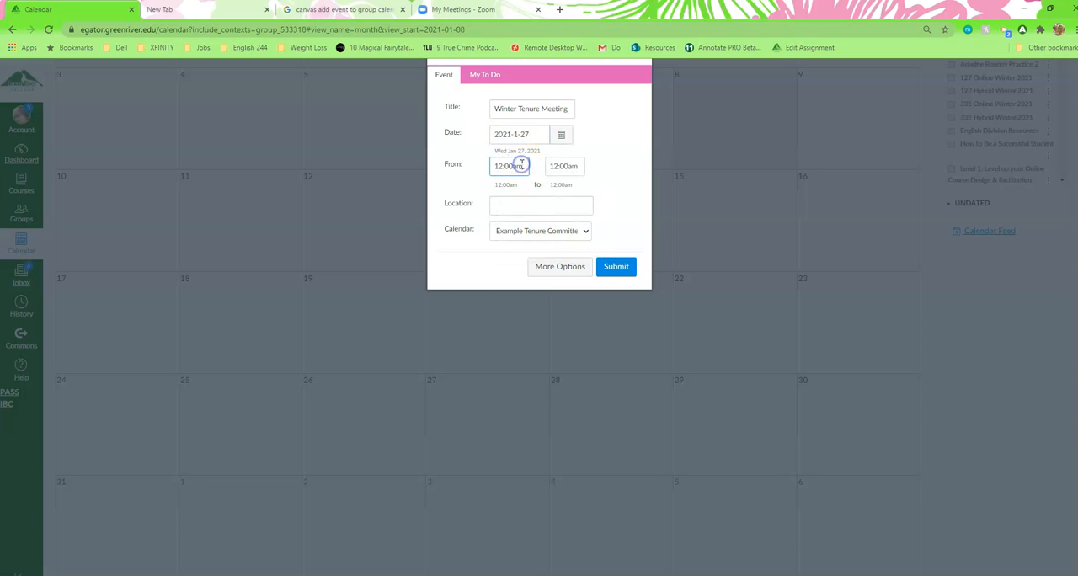
{"action": "left_click_drag", "start_coordinate": [519, 167], "coordinate": [496, 166]}
{"action": "type", "text": "1"}
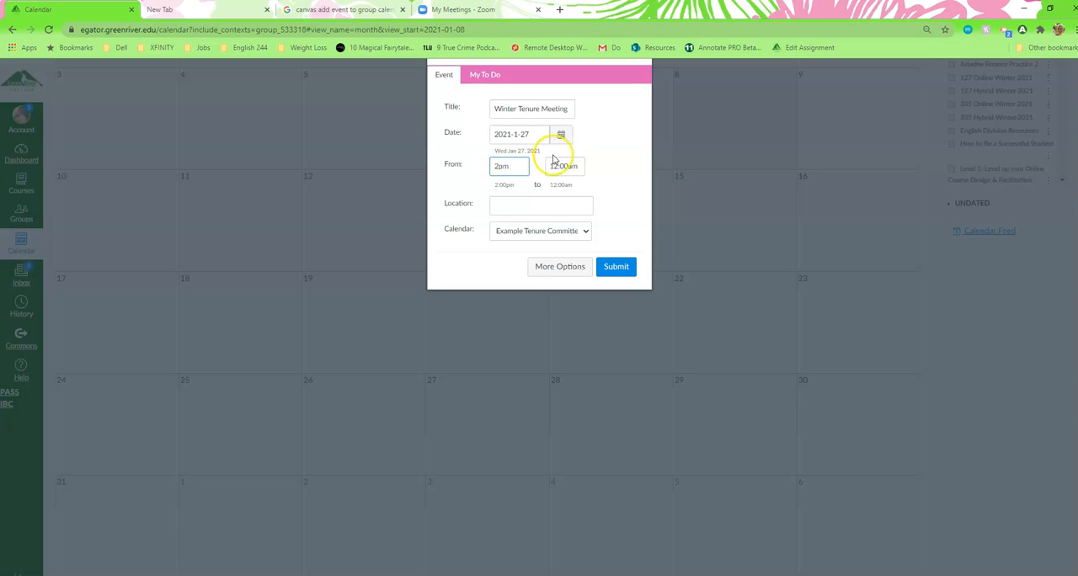
{"action": "left_click", "coordinate": [560, 165]}
{"action": "left_click_drag", "start_coordinate": [561, 164], "coordinate": [554, 165]}
{"action": "type", "text": "3pmpm"}
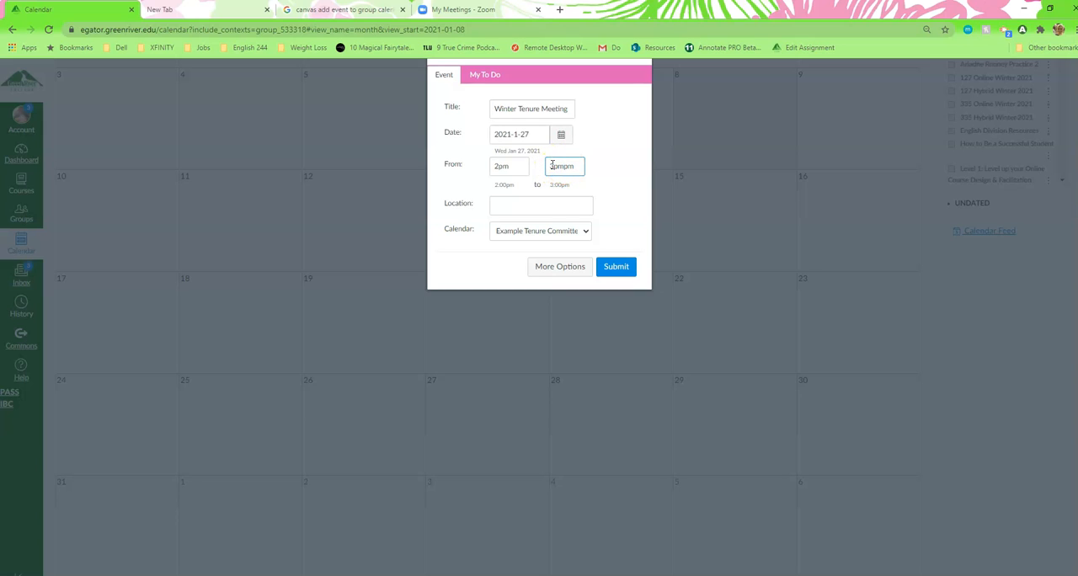
{"action": "left_click_drag", "start_coordinate": [576, 167], "coordinate": [564, 165]}
{"action": "key", "text": "BackSpace"}
Enter the previously used Zoom meeting link as the event's location.
{"action": "left_click", "coordinate": [580, 202]}
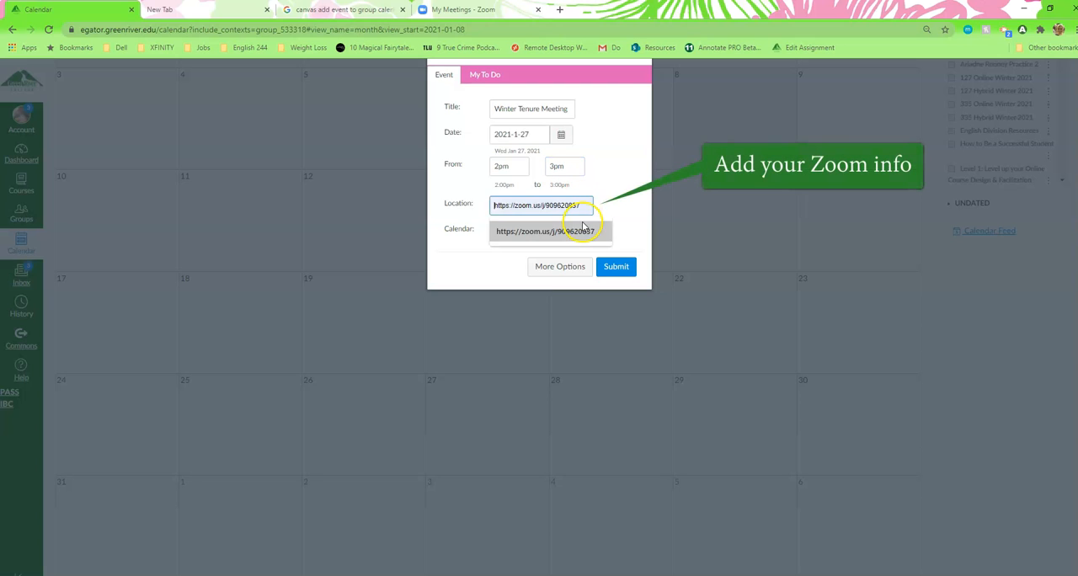
{"action": "left_click", "coordinate": [581, 204]}
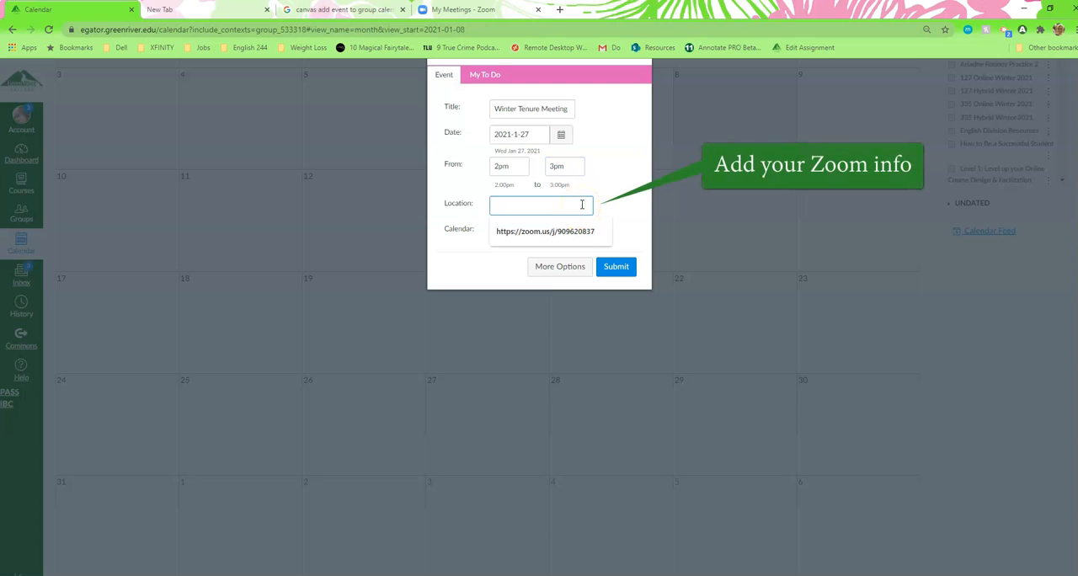
{"action": "scroll", "coordinate": [583, 202], "scroll_direction": "up", "scroll_amount": 1}
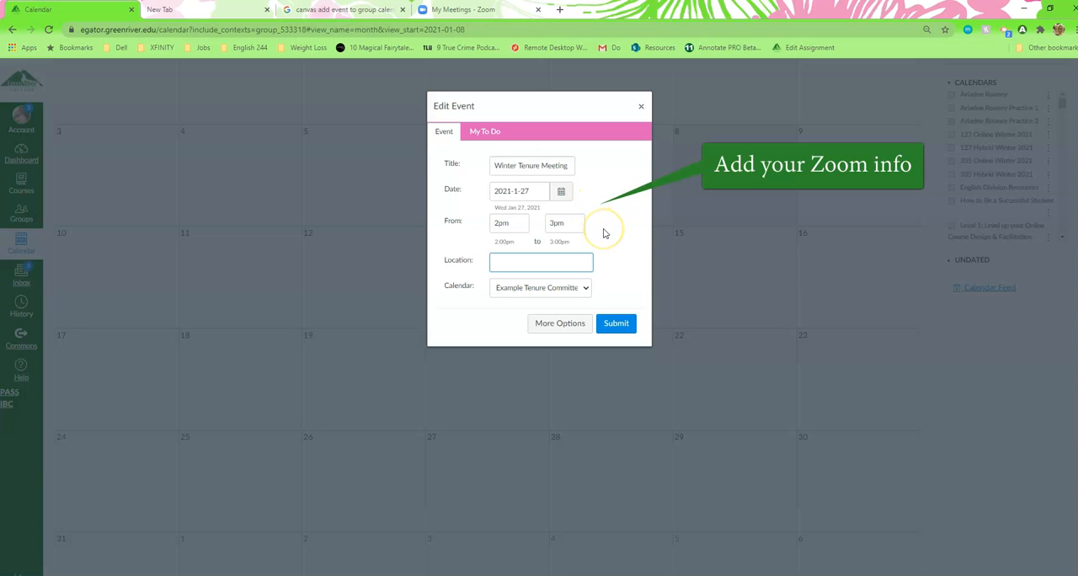
{"action": "scroll", "coordinate": [605, 233], "scroll_direction": "up", "scroll_amount": 1}
{"action": "left_click", "coordinate": [553, 318]}
{"action": "left_click", "coordinate": [557, 342]}
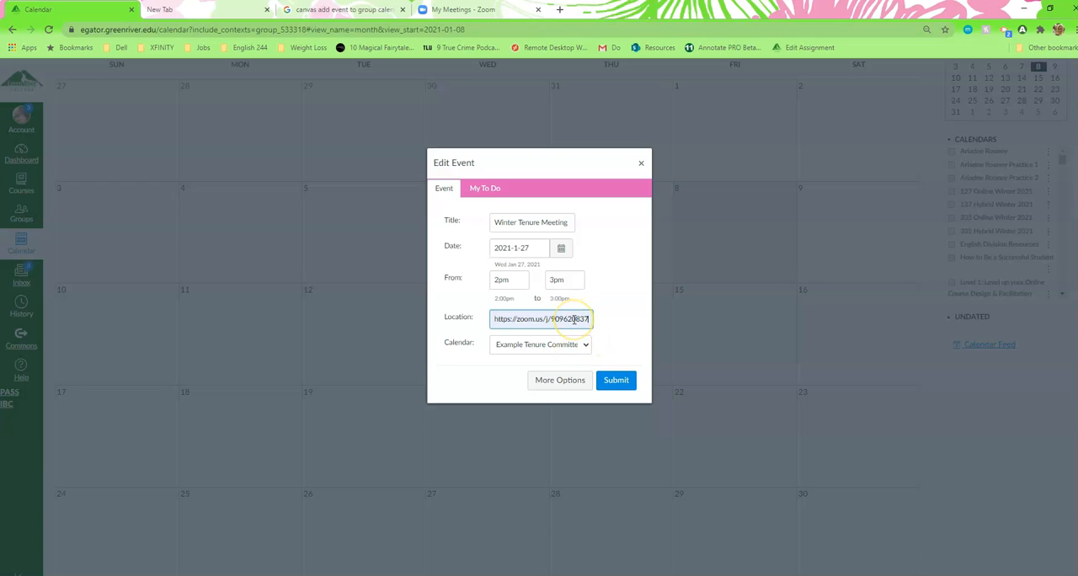
{"action": "left_click_drag", "start_coordinate": [579, 317], "coordinate": [509, 315]}
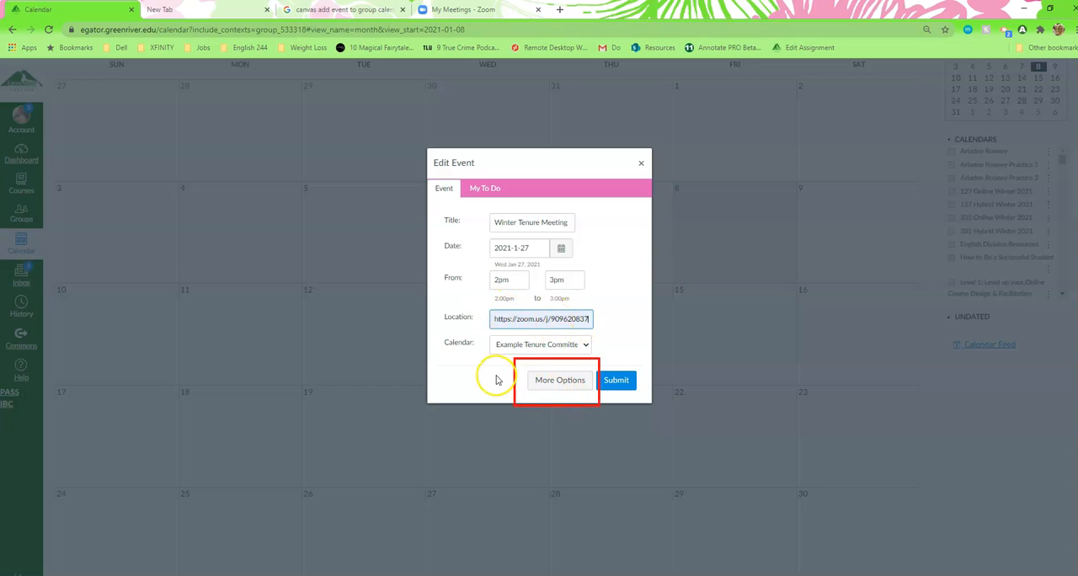
Open the event's additional options and write the description lines "Meeting Agenda", "Files - Things to Review" and "Student Responses - Evaluations".
{"action": "left_click", "coordinate": [555, 381]}
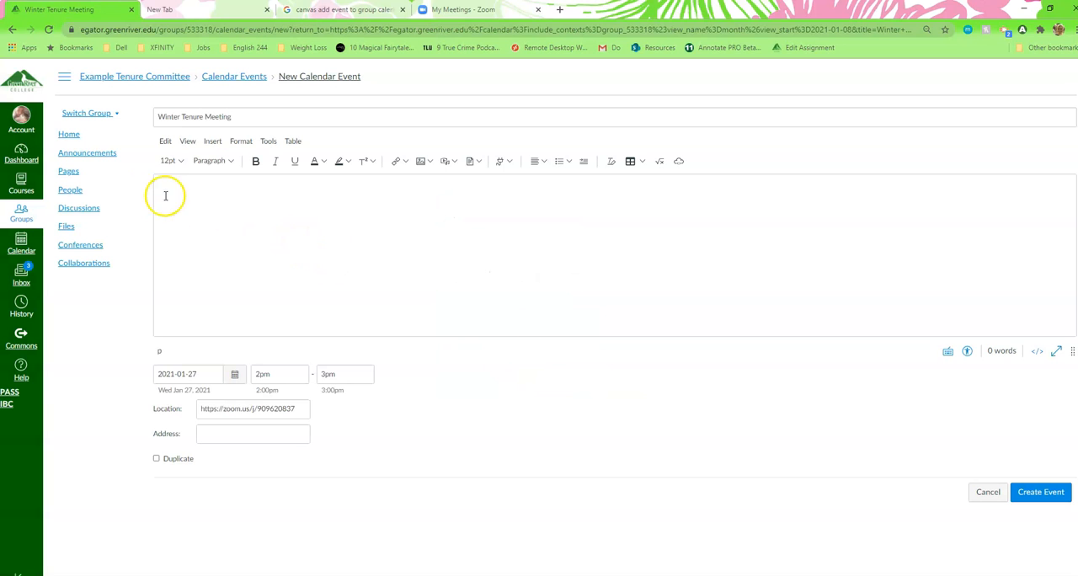
{"action": "left_click", "coordinate": [180, 186]}
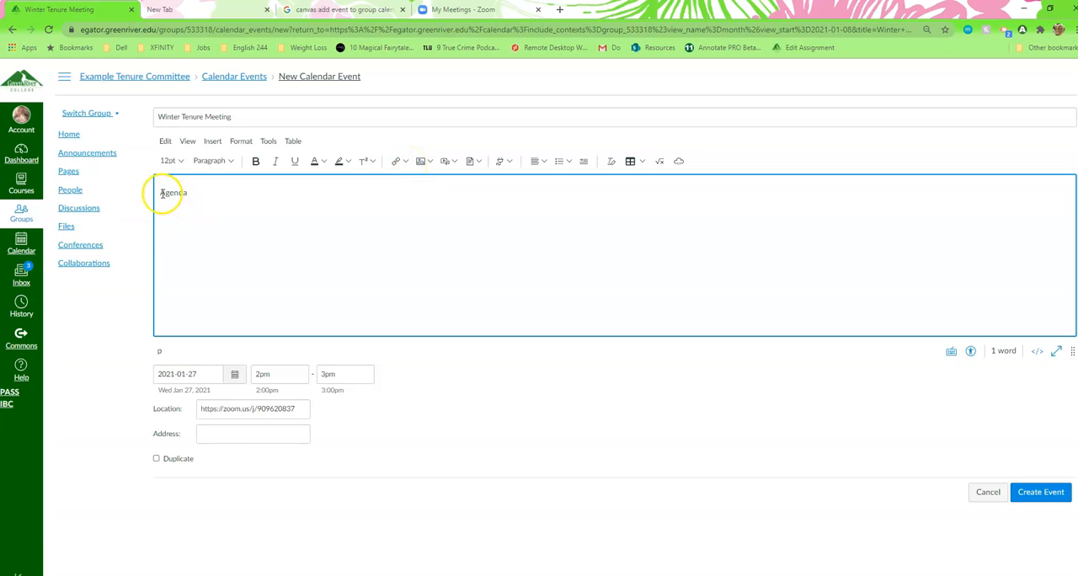
{"action": "left_click", "coordinate": [158, 194]}
{"action": "type", "text": "Meeting"}
{"action": "left_click", "coordinate": [249, 193]}
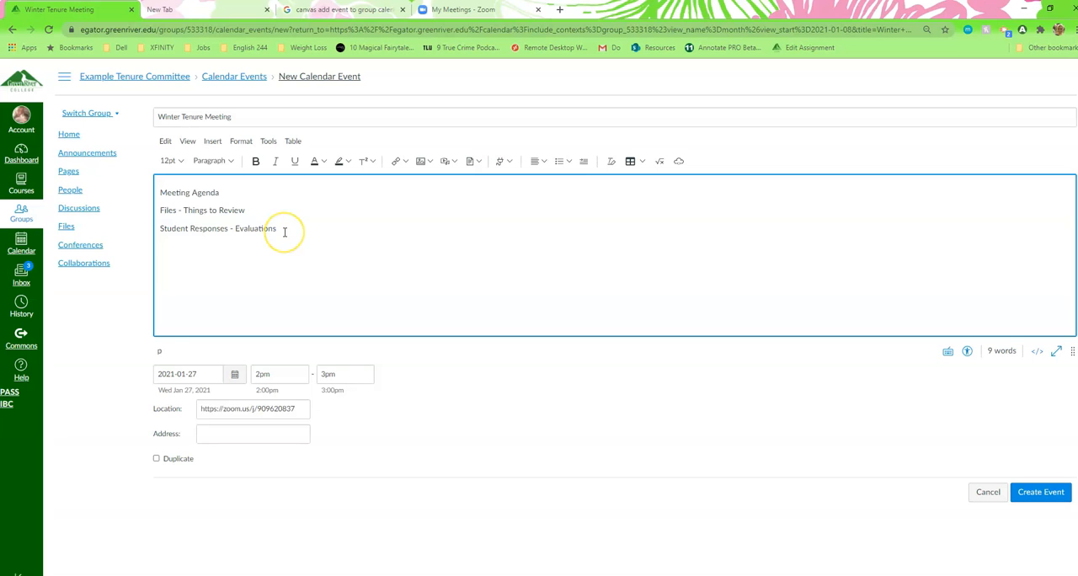
Copy the English 335 Winter 2021 Zoom Meetings invitation, including its passcode, from Zoom and paste it below the agenda lines in the Canvas event description.
{"action": "left_click", "coordinate": [444, 12]}
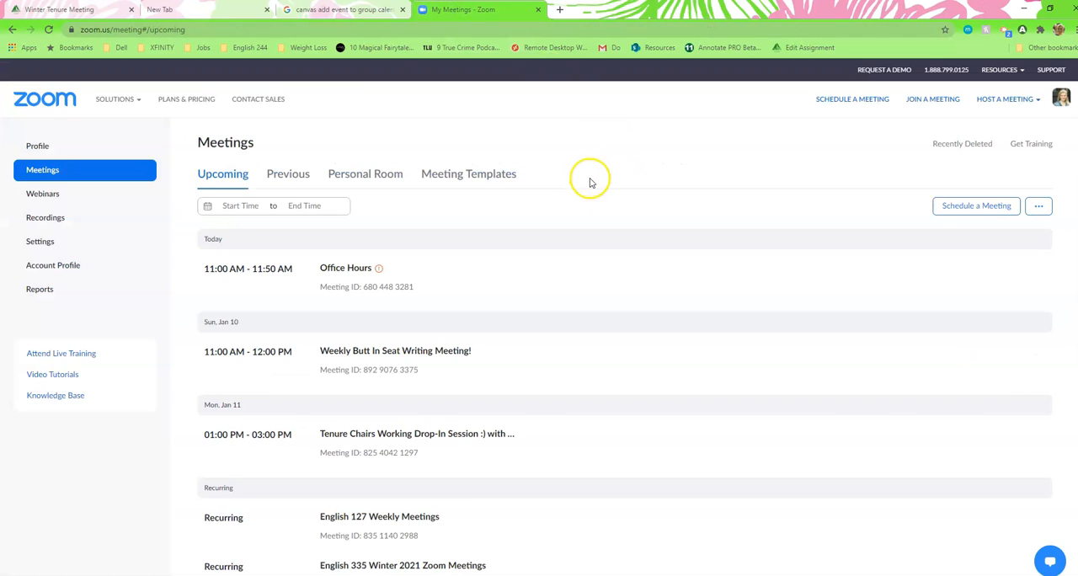
{"action": "scroll", "coordinate": [589, 180], "scroll_direction": "down", "scroll_amount": 1}
{"action": "scroll", "coordinate": [590, 180], "scroll_direction": "down", "scroll_amount": 2}
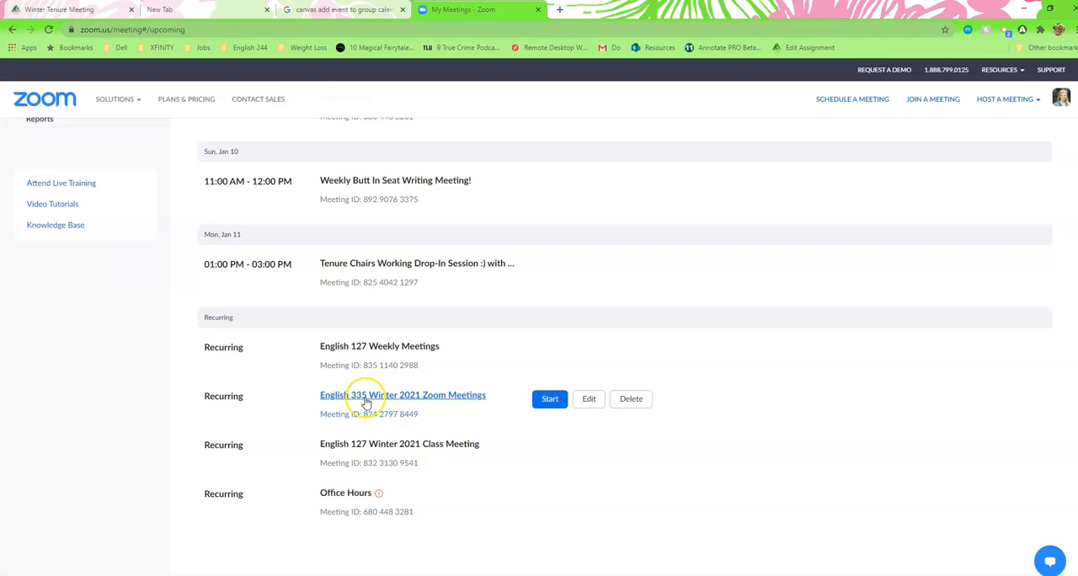
{"action": "left_click", "coordinate": [422, 398]}
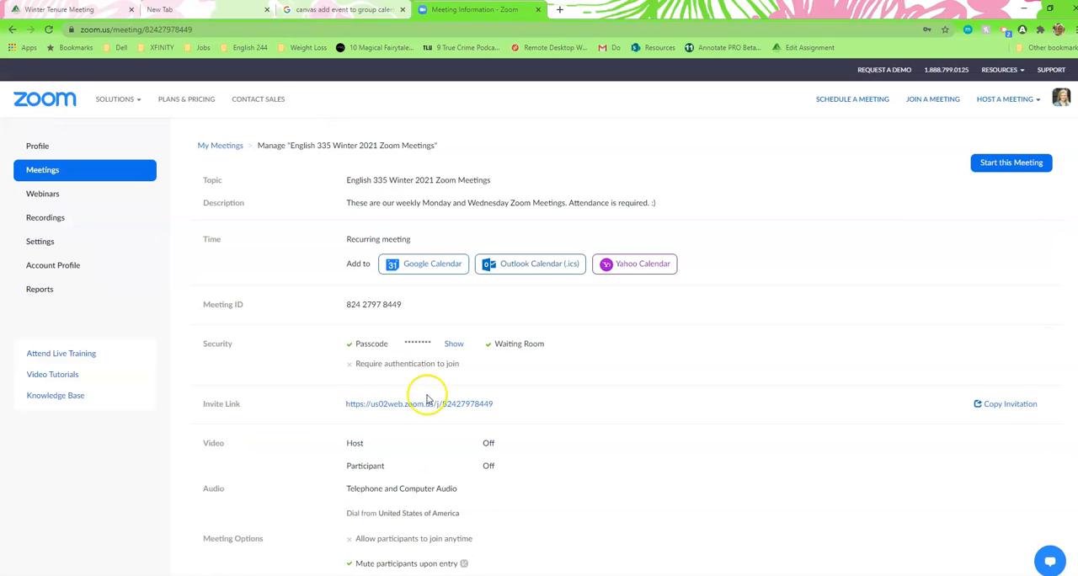
{"action": "left_click", "coordinate": [1007, 403]}
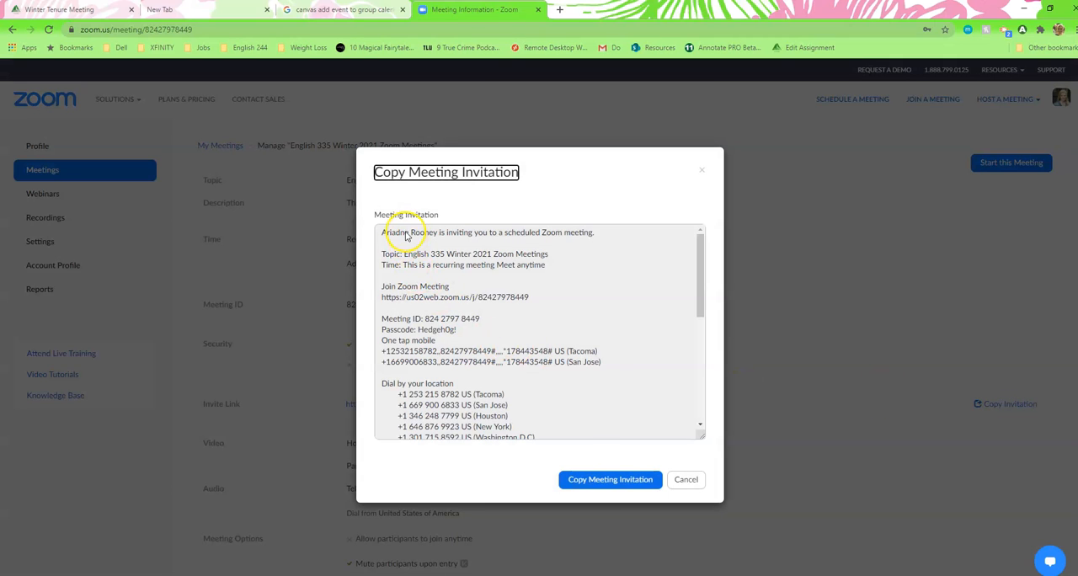
{"action": "left_click", "coordinate": [612, 481]}
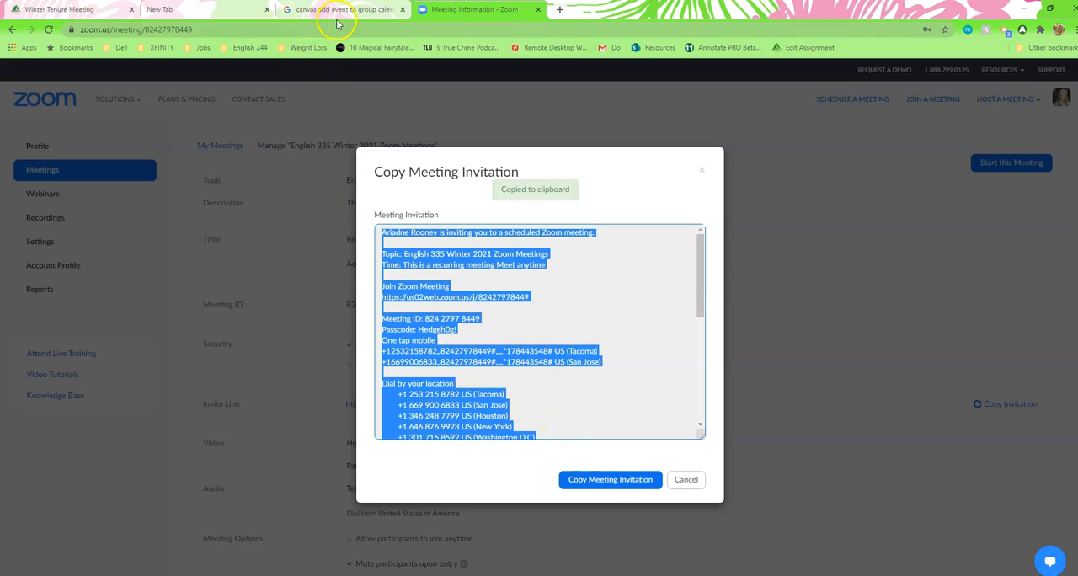
{"action": "left_click", "coordinate": [77, 10]}
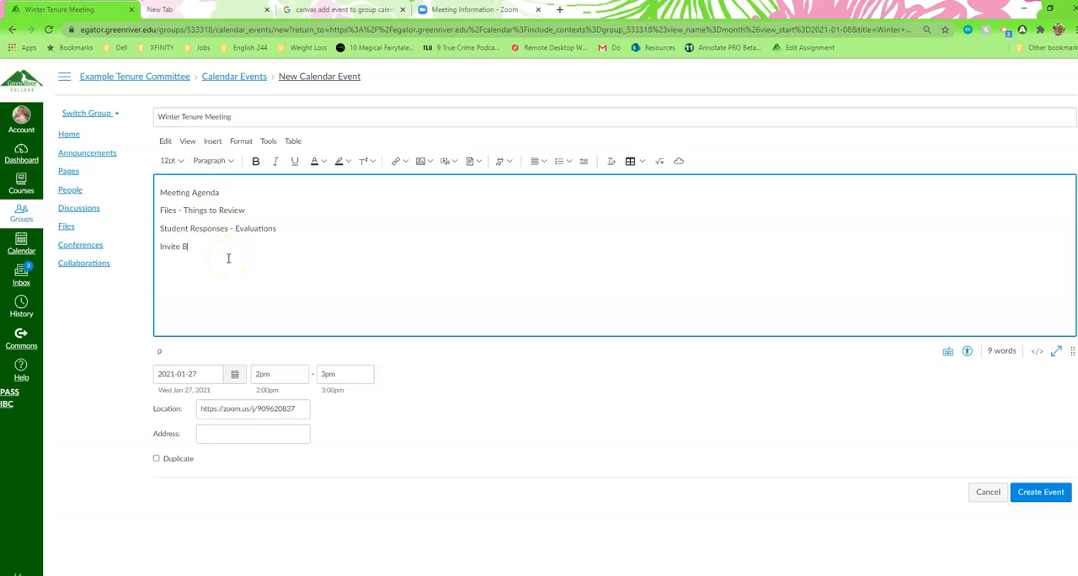
{"action": "key", "text": "ctrl+v"}
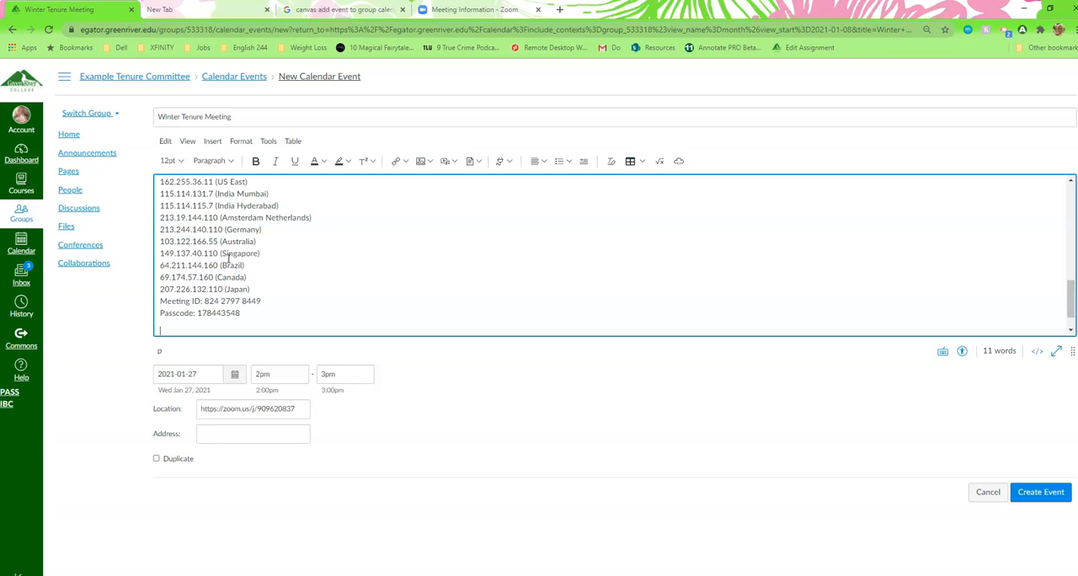
Make the invitation's opening line, about being invited to a scheduled Zoom meeting, bold in the event description.
{"action": "scroll", "coordinate": [287, 295], "scroll_direction": "up", "scroll_amount": 2}
{"action": "scroll", "coordinate": [301, 303], "scroll_direction": "up", "scroll_amount": 1}
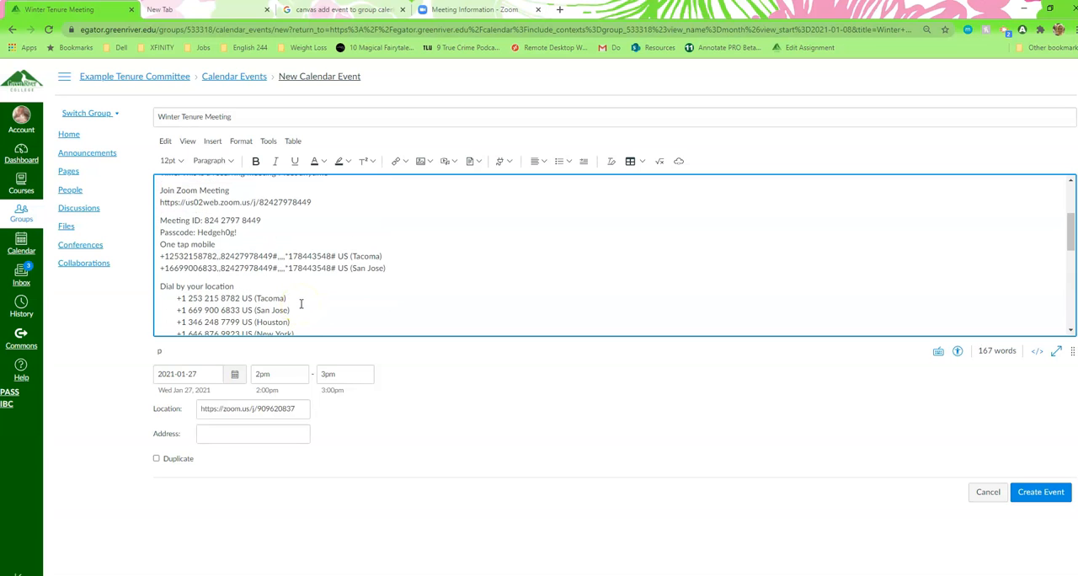
{"action": "scroll", "coordinate": [301, 303], "scroll_direction": "up", "scroll_amount": 1}
{"action": "scroll", "coordinate": [301, 303], "scroll_direction": "up", "scroll_amount": 1}
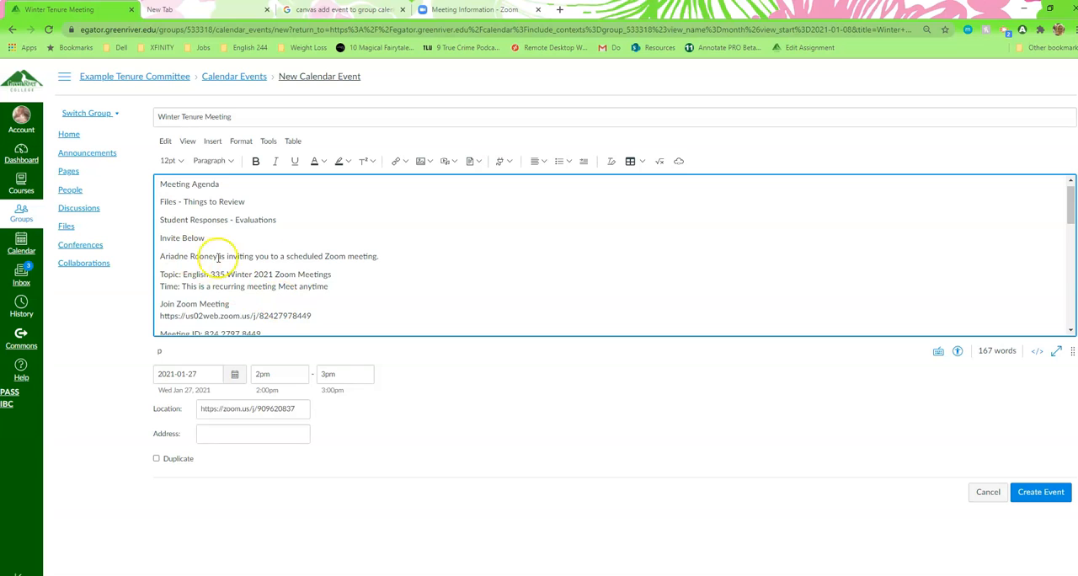
{"action": "left_click", "coordinate": [383, 257]}
{"action": "left_click_drag", "start_coordinate": [382, 257], "coordinate": [158, 256]}
{"action": "double_click", "coordinate": [157, 257]}
{"action": "left_click_drag", "start_coordinate": [383, 258], "coordinate": [282, 264]}
{"action": "left_click_drag", "start_coordinate": [159, 256], "coordinate": [389, 258]}
{"action": "key", "text": "ctrl+b"}
{"action": "left_click", "coordinate": [390, 263]}
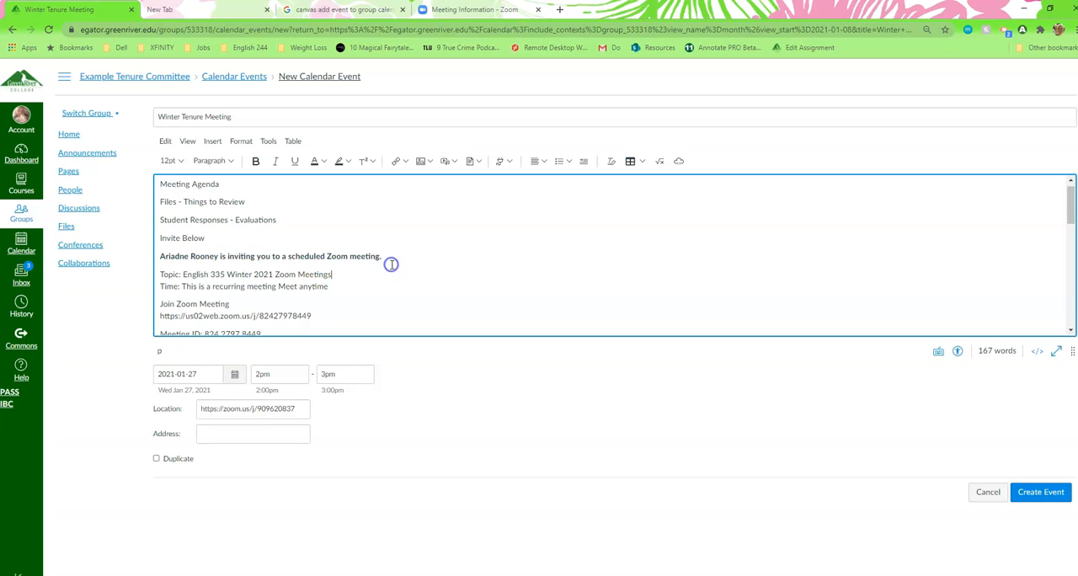
Replace the event's location with the Join Zoom Meeting link copied from the invitation in the description.
{"action": "left_click", "coordinate": [312, 316]}
{"action": "left_click_drag", "start_coordinate": [279, 316], "coordinate": [311, 315]}
{"action": "triple_click", "coordinate": [311, 315]}
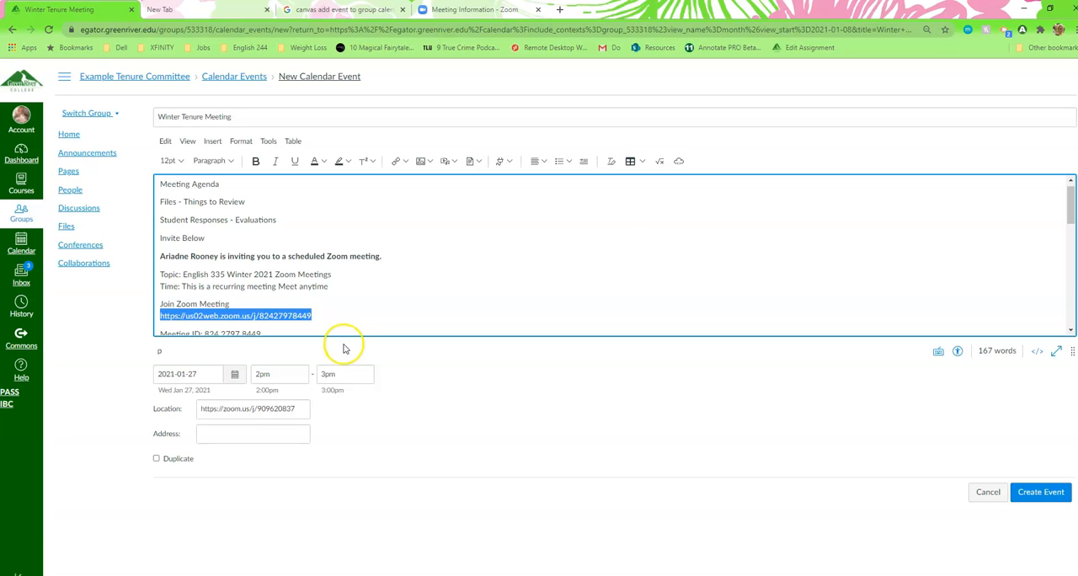
{"action": "triple_click", "coordinate": [300, 410]}
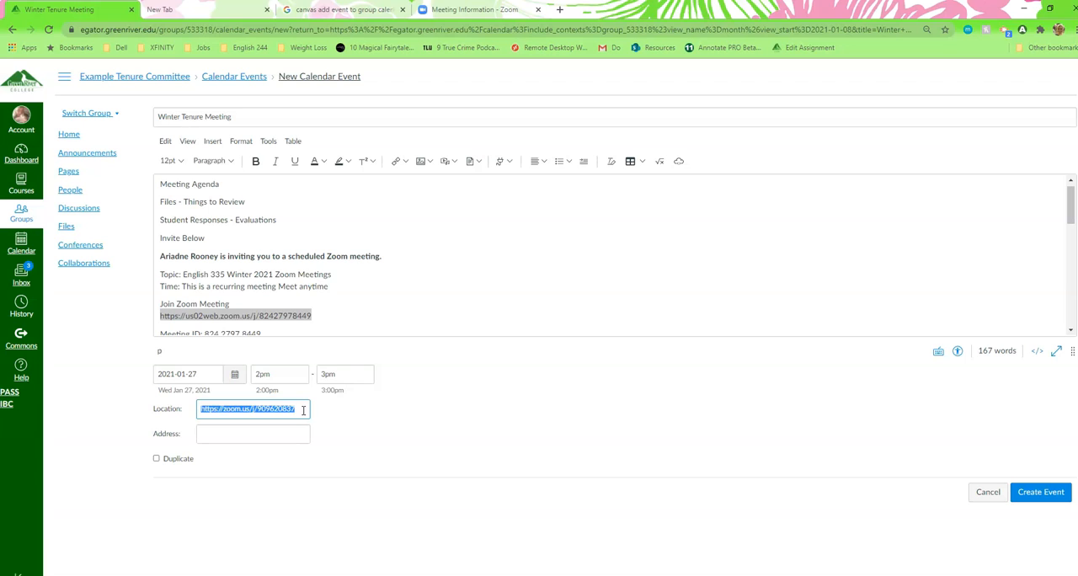
{"action": "key", "text": "ctrl+v"}
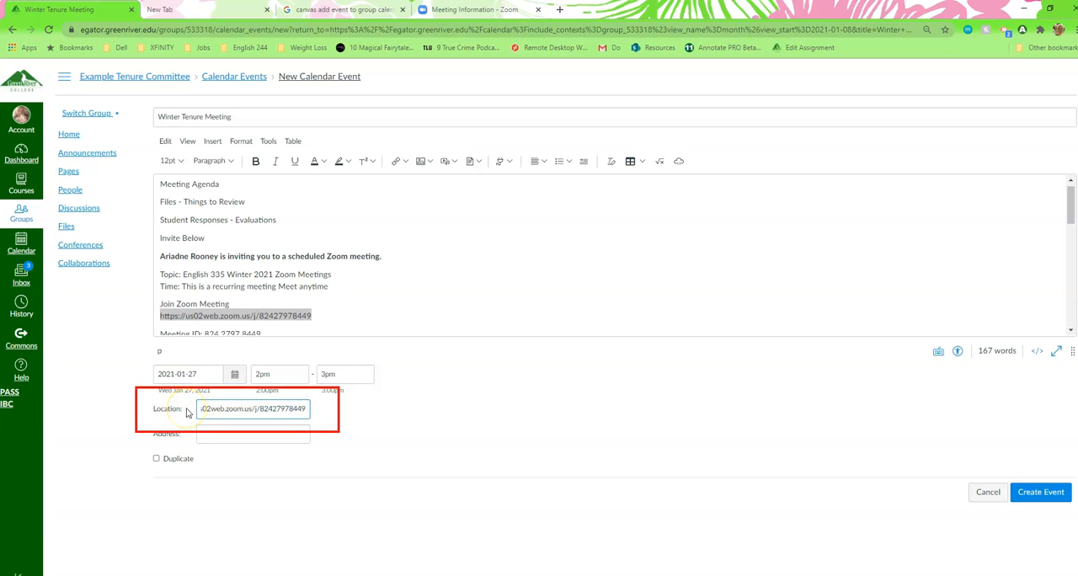
{"action": "left_click", "coordinate": [354, 420]}
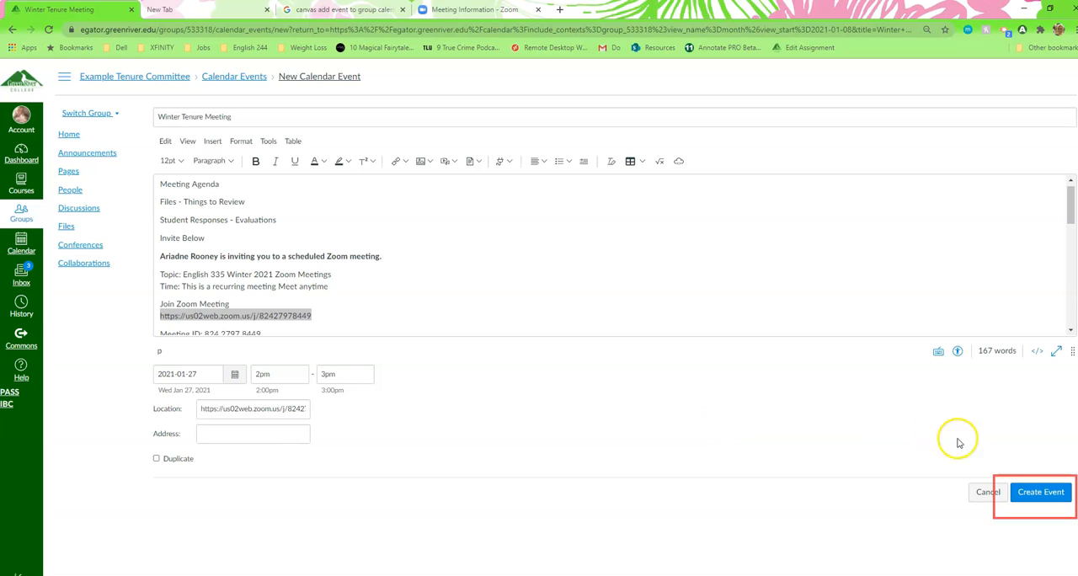
Create the Winter Tenure Meeting event and open the group's calendar from the Example Tenure Committee home page.
{"action": "left_click", "coordinate": [1050, 494]}
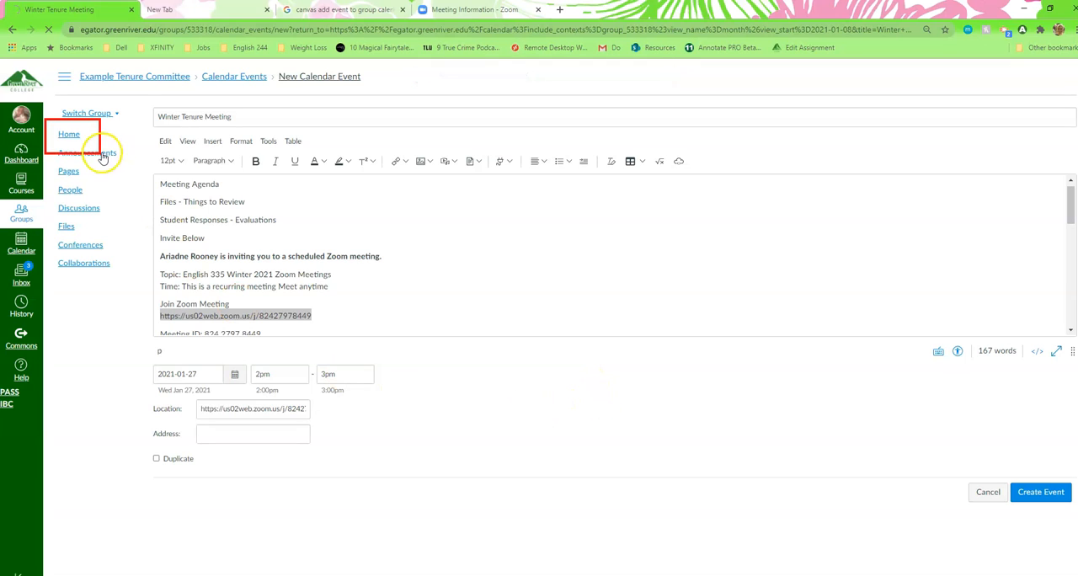
{"action": "left_click", "coordinate": [70, 137]}
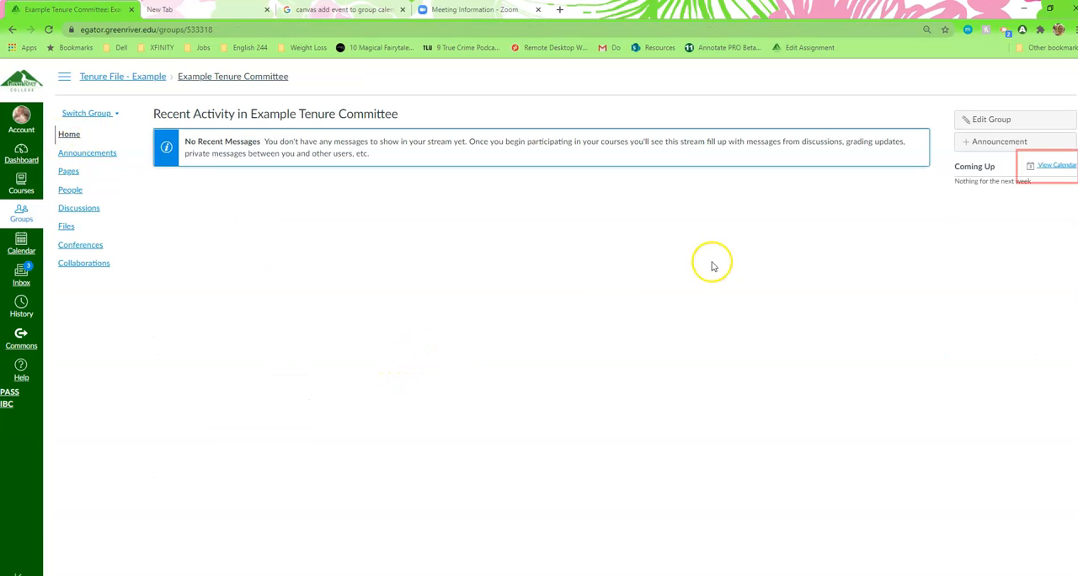
{"action": "left_click", "coordinate": [1050, 168]}
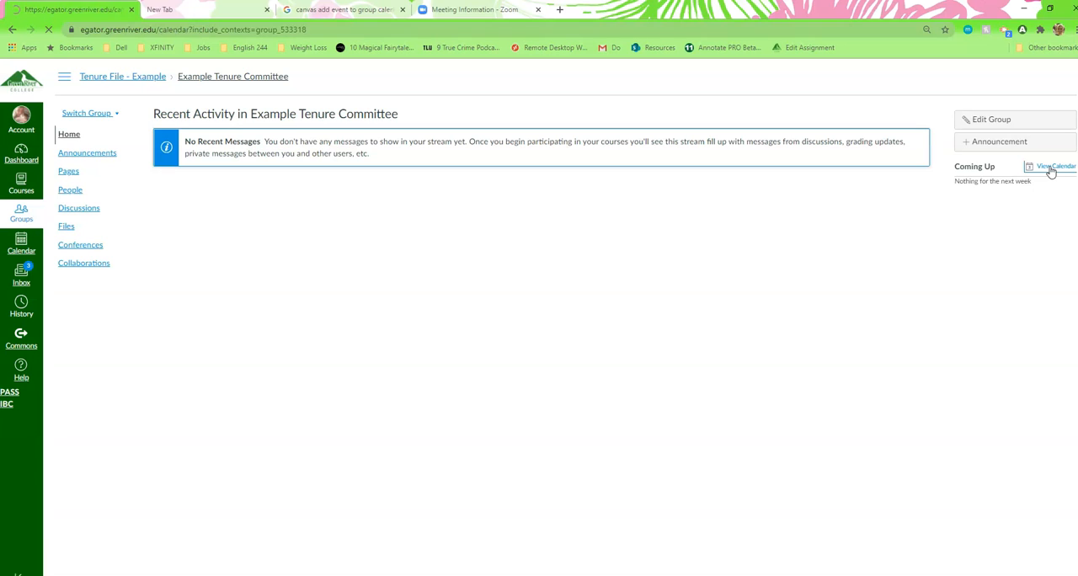
Open the Winter Tenure Meeting event on January 27, review its time, location and description details, and close it.
{"action": "scroll", "coordinate": [730, 298], "scroll_direction": "down", "scroll_amount": 2}
{"action": "mouse_move", "coordinate": [477, 447]}
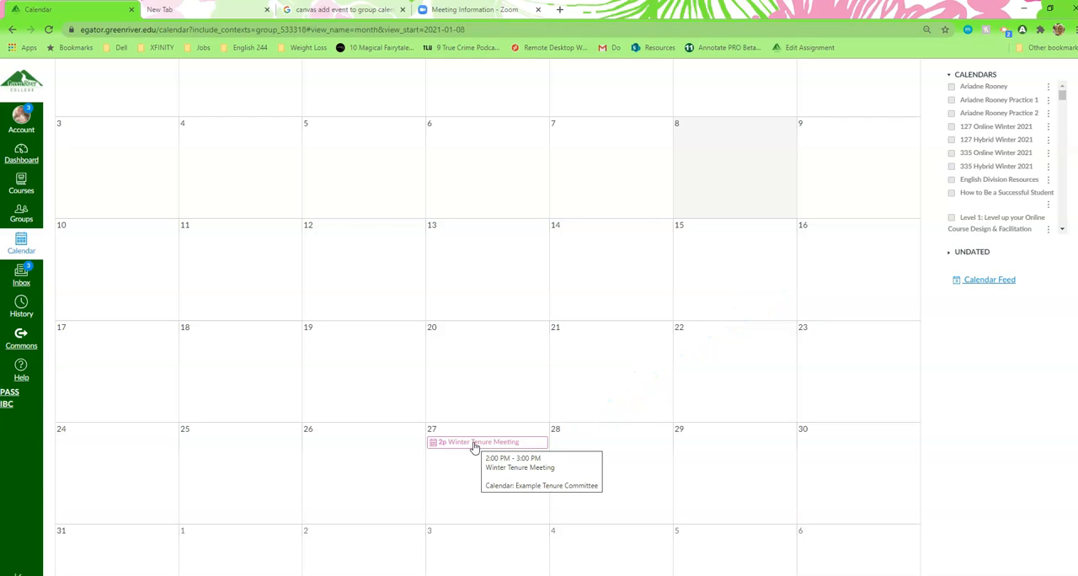
{"action": "left_click", "coordinate": [475, 446]}
{"action": "left_click_drag", "start_coordinate": [602, 204], "coordinate": [603, 177]}
{"action": "left_click", "coordinate": [611, 247]}
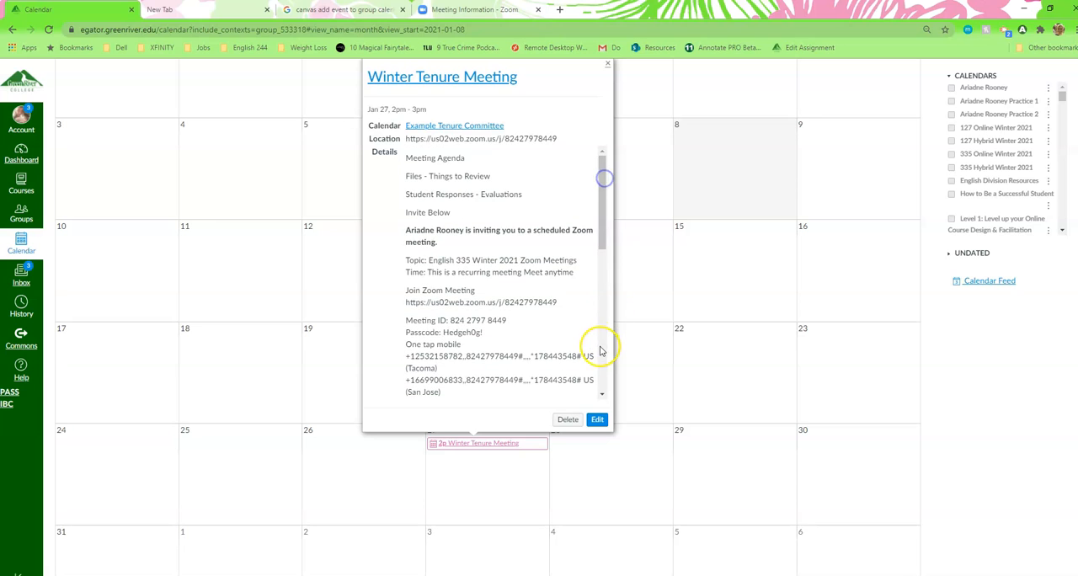
{"action": "scroll", "coordinate": [601, 315], "scroll_direction": "down", "scroll_amount": 2}
{"action": "scroll", "coordinate": [602, 315], "scroll_direction": "up", "scroll_amount": 2}
{"action": "scroll", "coordinate": [602, 318], "scroll_direction": "down", "scroll_amount": 3}
{"action": "scroll", "coordinate": [602, 319], "scroll_direction": "up", "scroll_amount": 2}
{"action": "left_click", "coordinate": [1010, 373]}
{"action": "scroll", "coordinate": [968, 336], "scroll_direction": "up", "scroll_amount": 1}
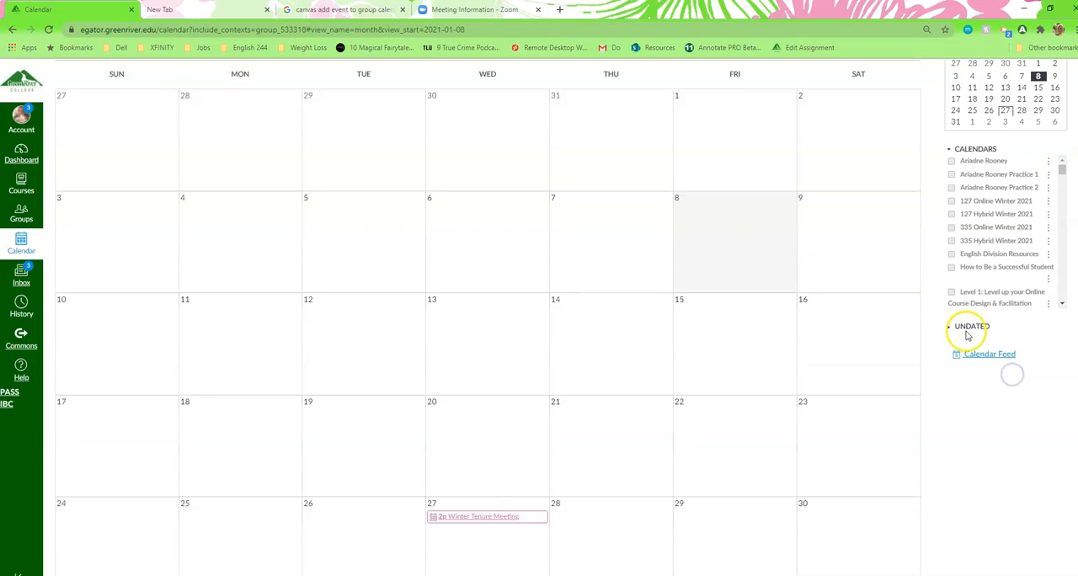
{"action": "scroll", "coordinate": [968, 336], "scroll_direction": "up", "scroll_amount": 1}
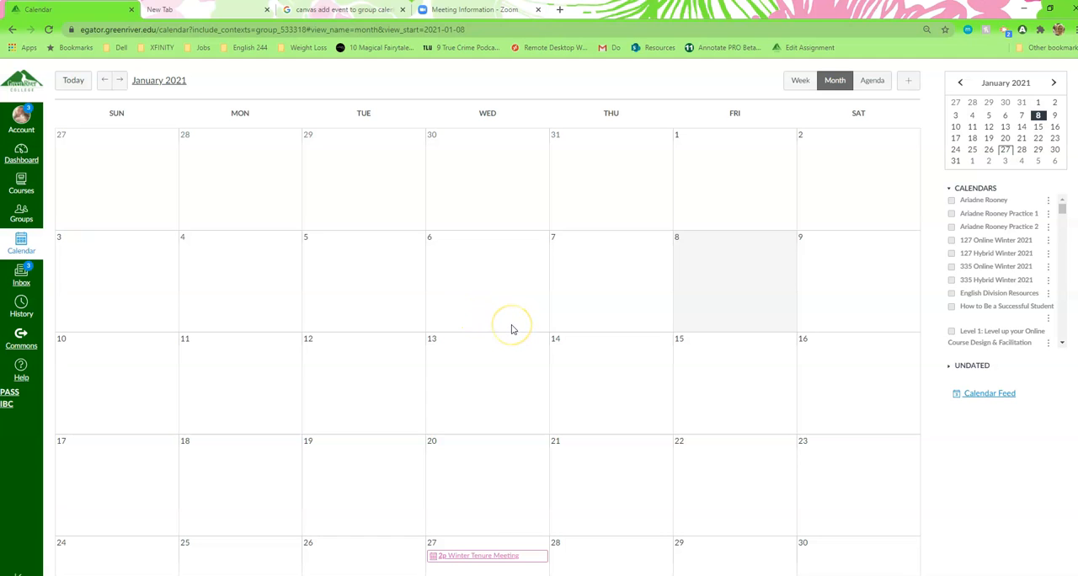
{"action": "scroll", "coordinate": [511, 330], "scroll_direction": "down", "scroll_amount": 3}
{"action": "scroll", "coordinate": [511, 330], "scroll_direction": "up", "scroll_amount": 3}
{"action": "left_click", "coordinate": [469, 328]}
Go back from the calendar, dismiss the offer to load auto-saved content, and open the Example Tenure Committee home page.
{"action": "left_click", "coordinate": [13, 30]}
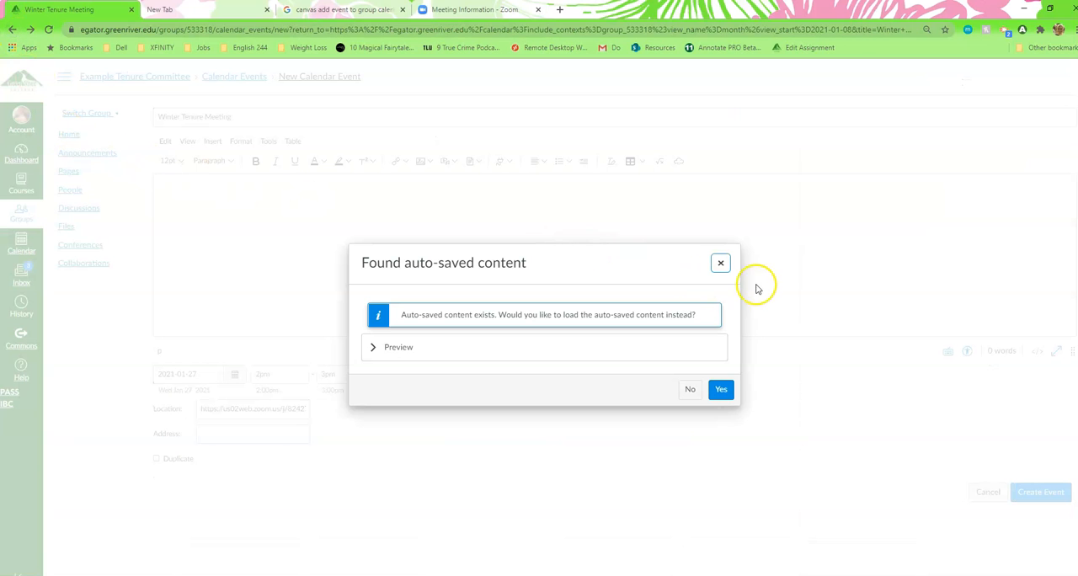
{"action": "left_click", "coordinate": [723, 265]}
{"action": "left_click", "coordinate": [67, 136]}
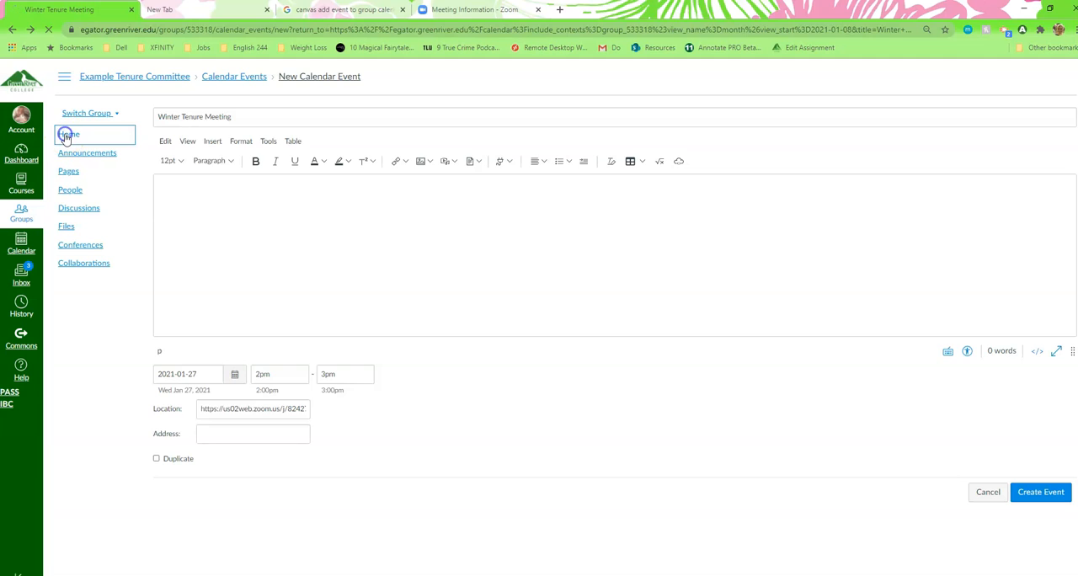